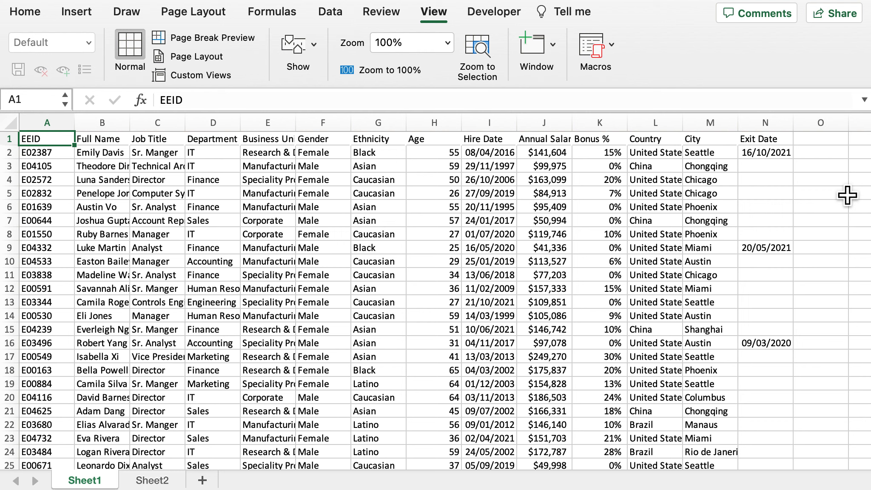
Set up a new macro recording and name the macro Test1
click(515, 14)
click(531, 71)
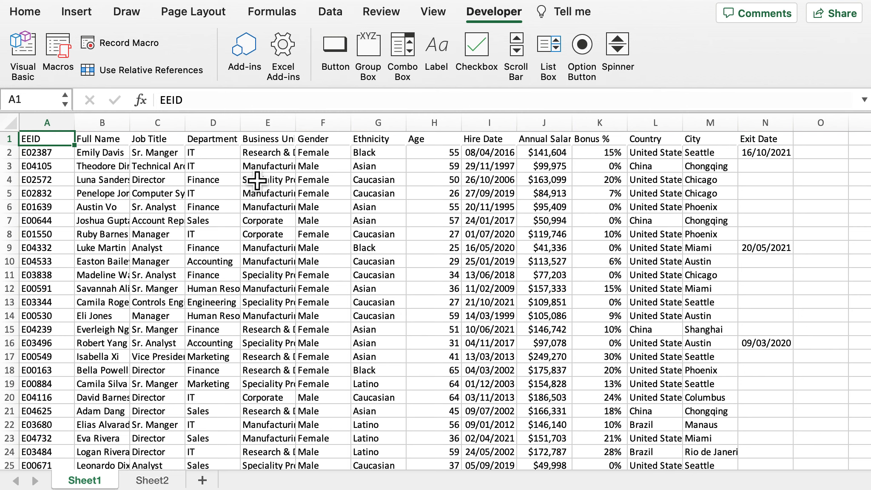
click(130, 44)
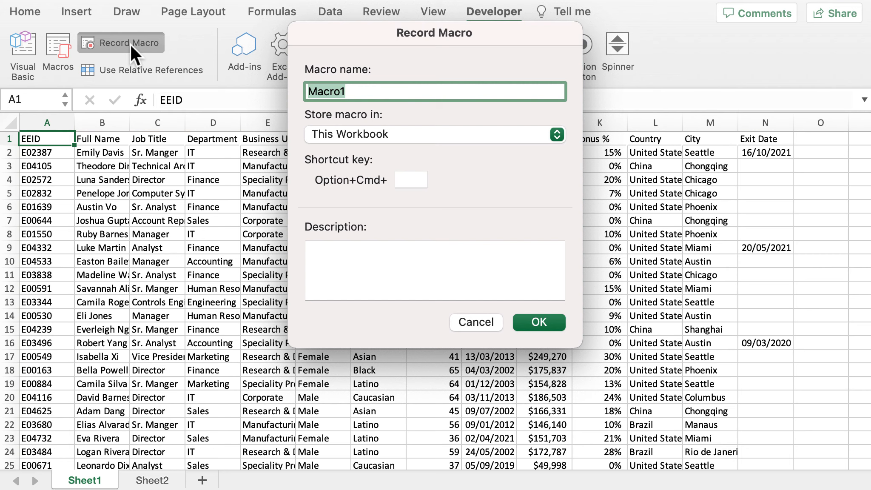
text(Test)
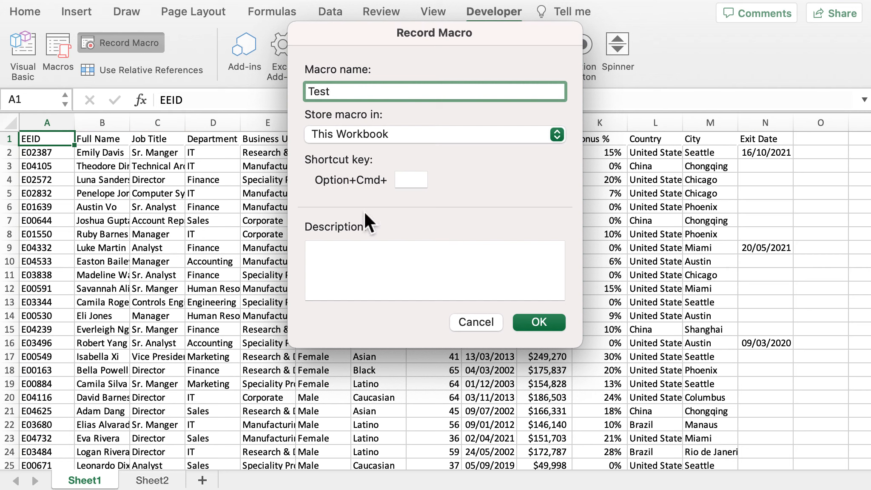
text(1)
Describe the macro as "Changing headers" and start recording it
click(355, 274)
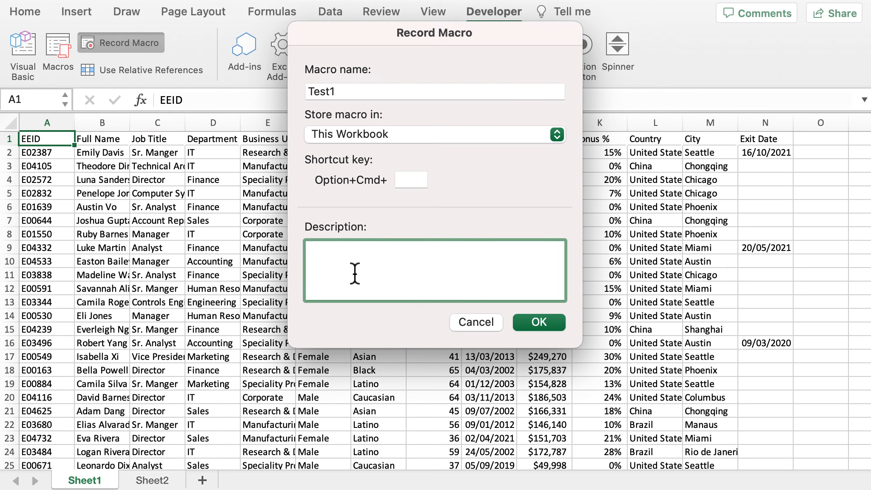
text(Chnag)
key(BackSpace)
key(BackSpace)
key(BackSpace)
text(anging header)
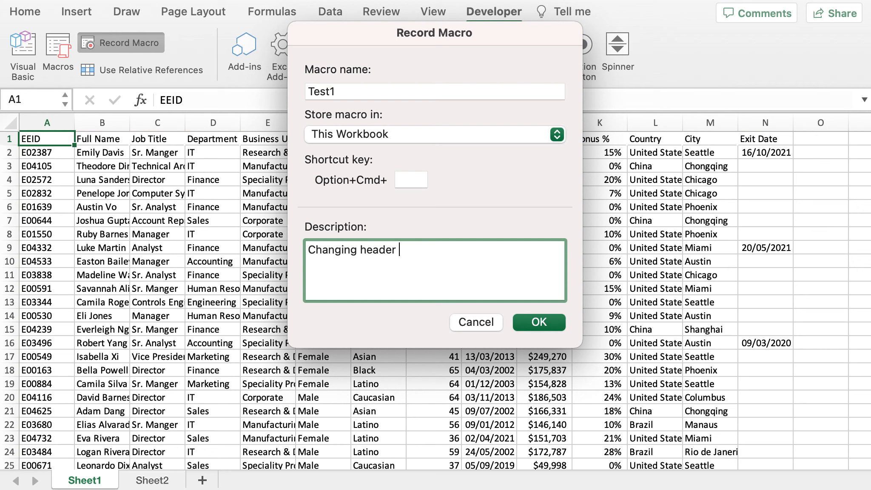
key(BackSpace)
text(s)
click(528, 324)
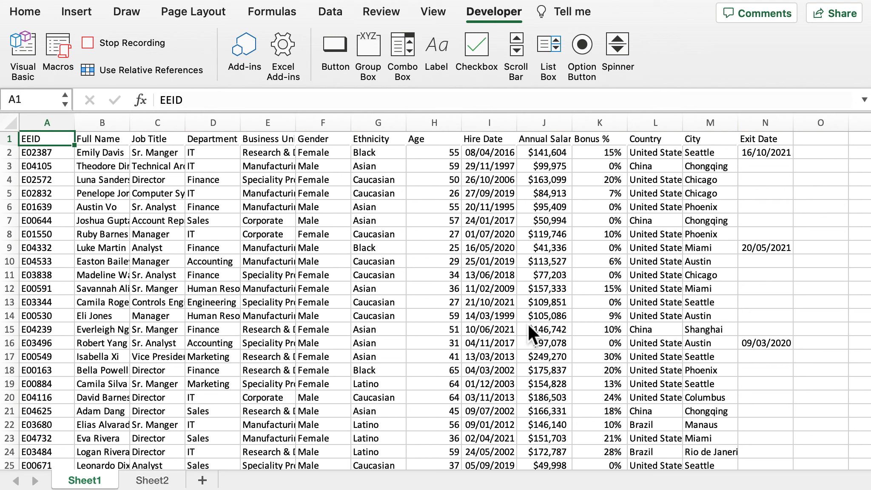
Format header cells A1:N1 in bold with the standard light blue fill and turn on filtering for them
drag(45, 142, 766, 139)
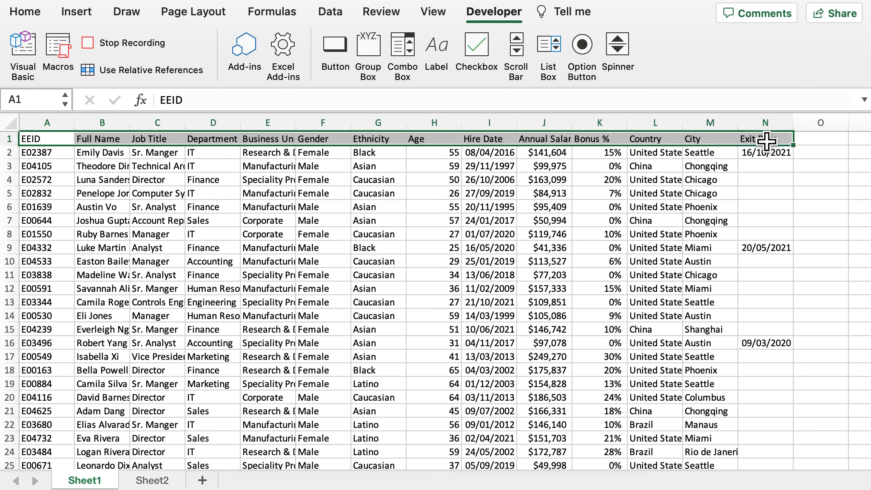
click(29, 13)
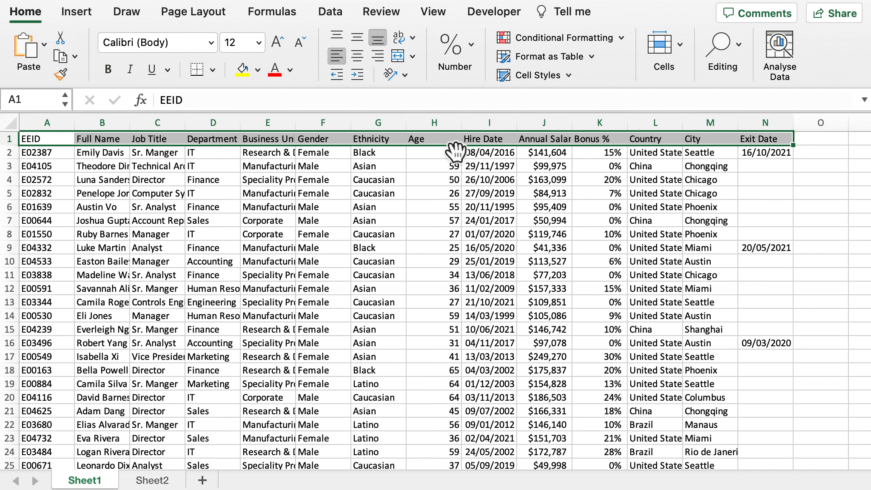
click(115, 74)
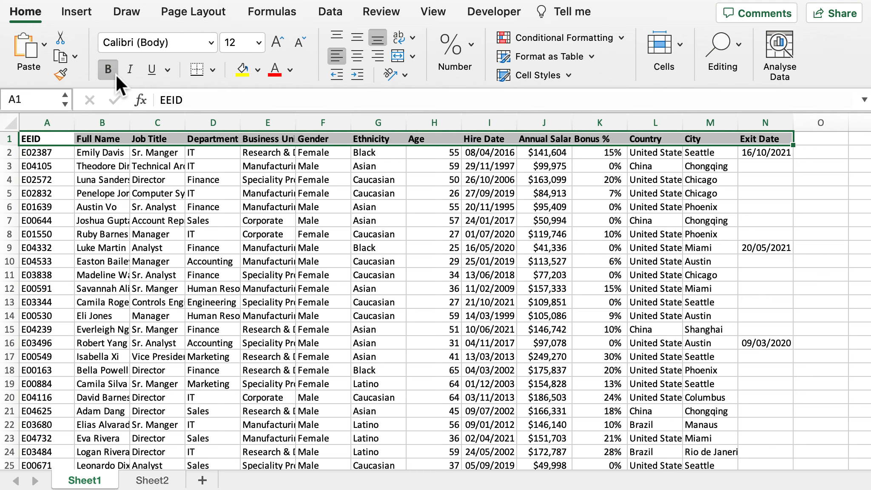
click(261, 73)
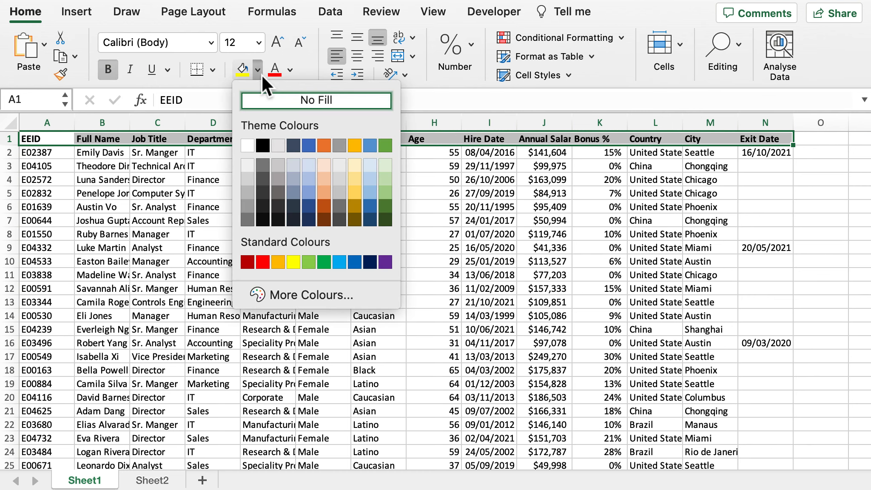
click(339, 261)
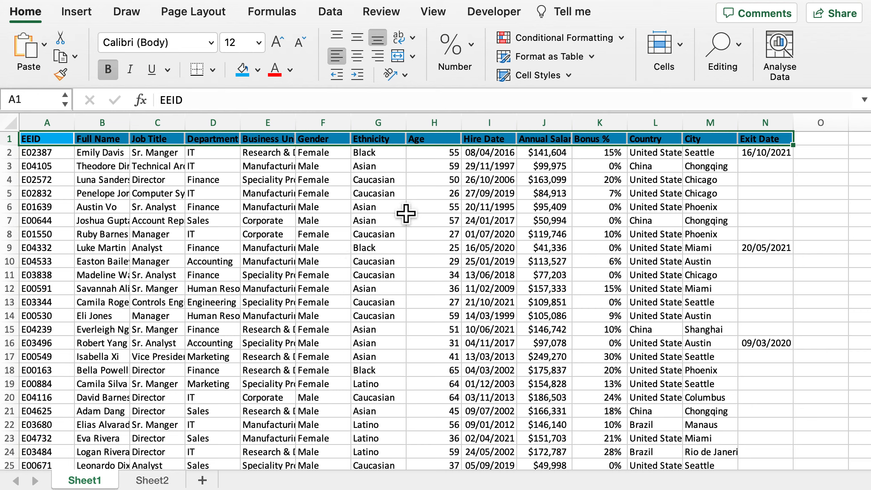
click(338, 15)
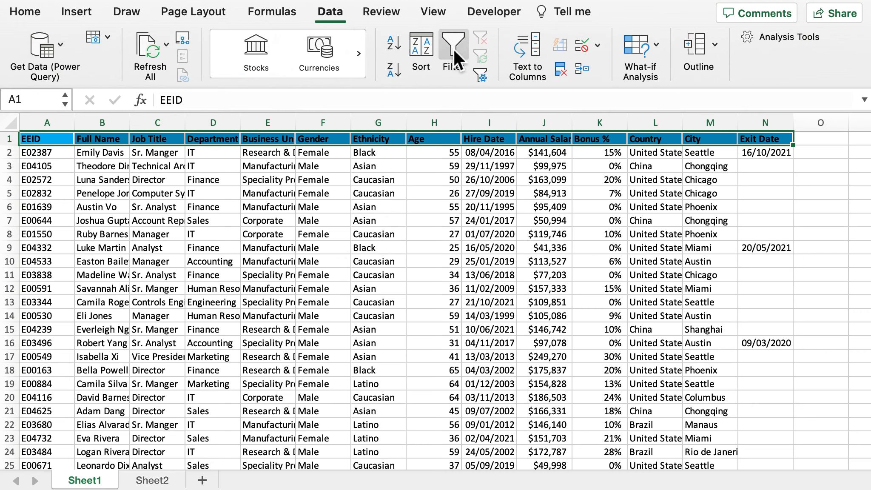
click(462, 55)
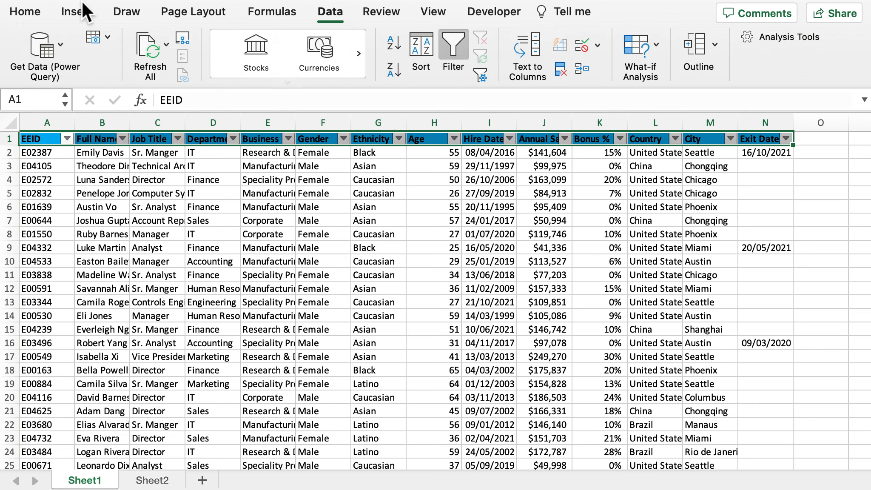
Apply an Above Average conditional formatting rule with Light Red Fill with Dark Red Text to the whole Annual Salary column
click(43, 12)
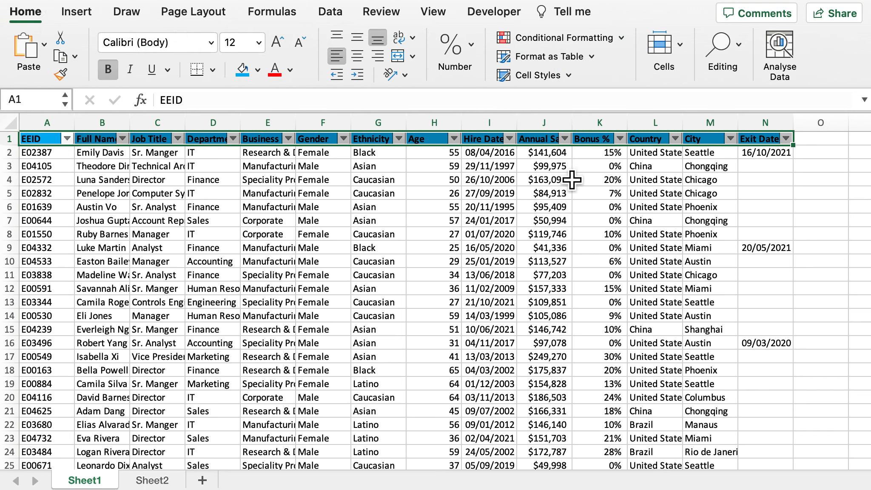
click(557, 211)
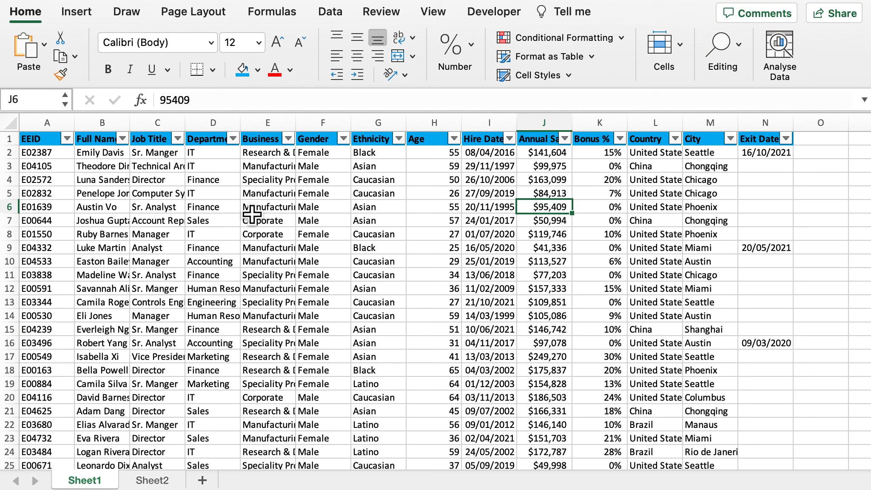
click(554, 132)
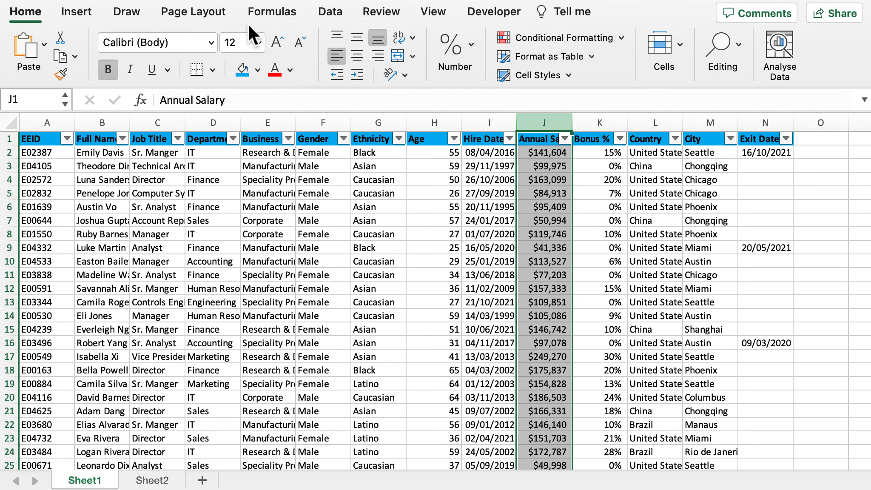
click(614, 38)
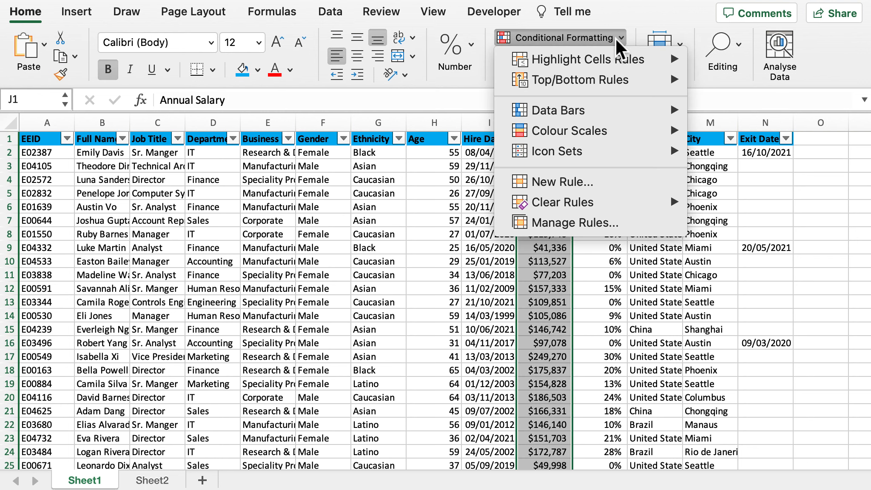
mouse_move(644, 84)
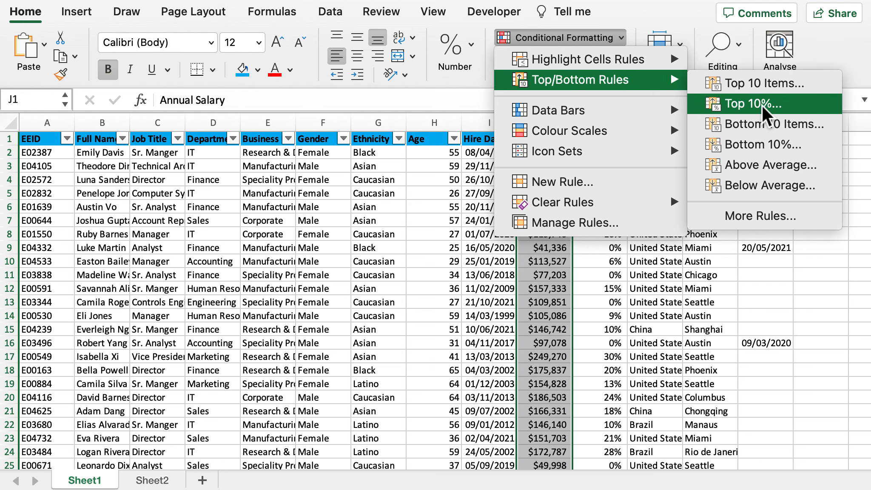
click(769, 166)
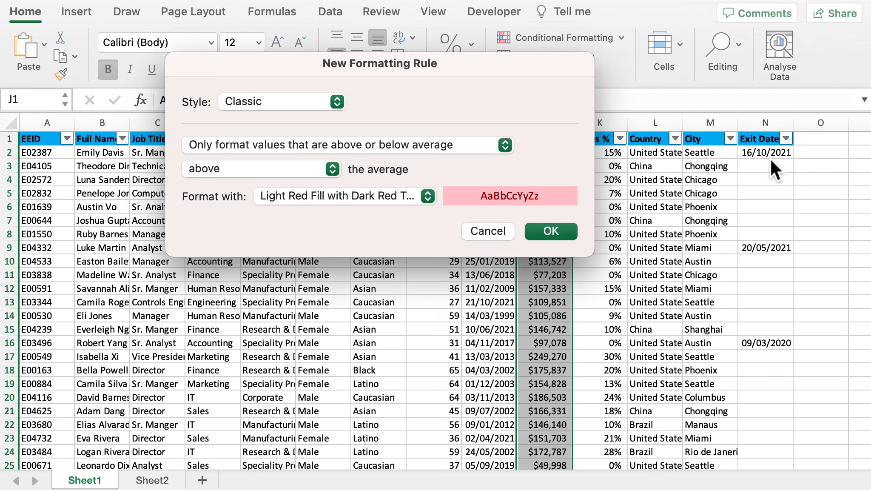
click(544, 234)
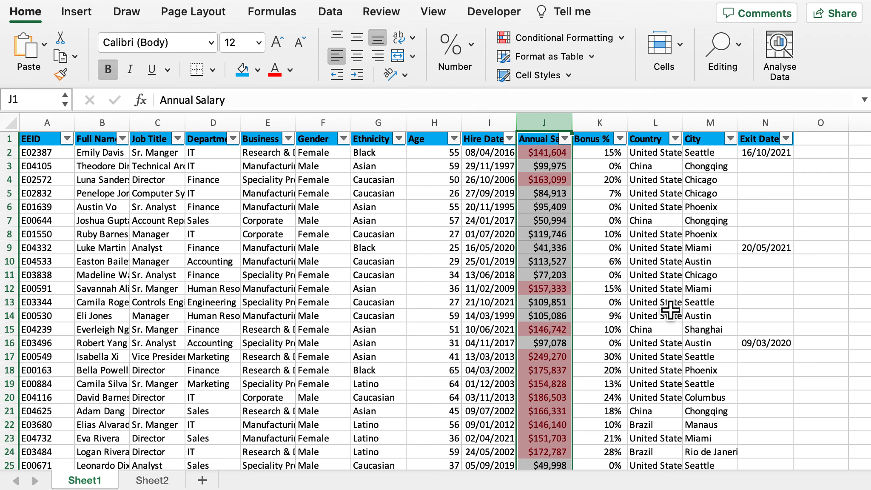
Select cell L11 and stop the macro recording
click(644, 279)
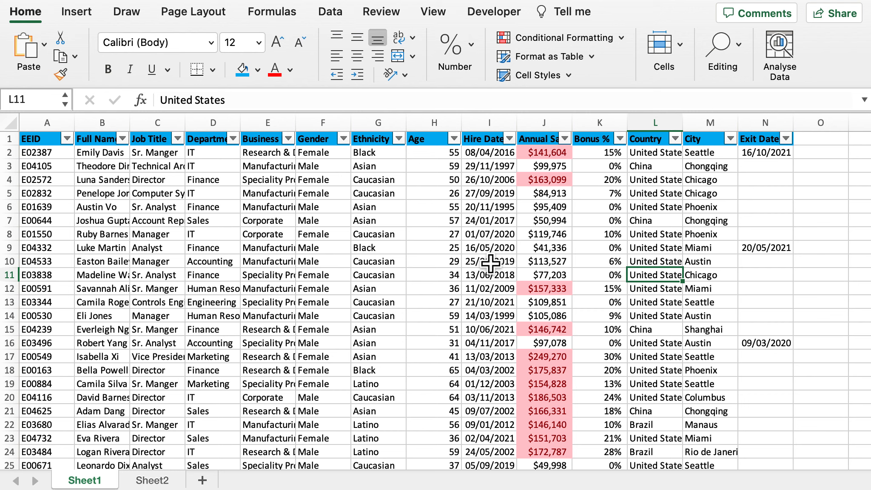
click(469, 14)
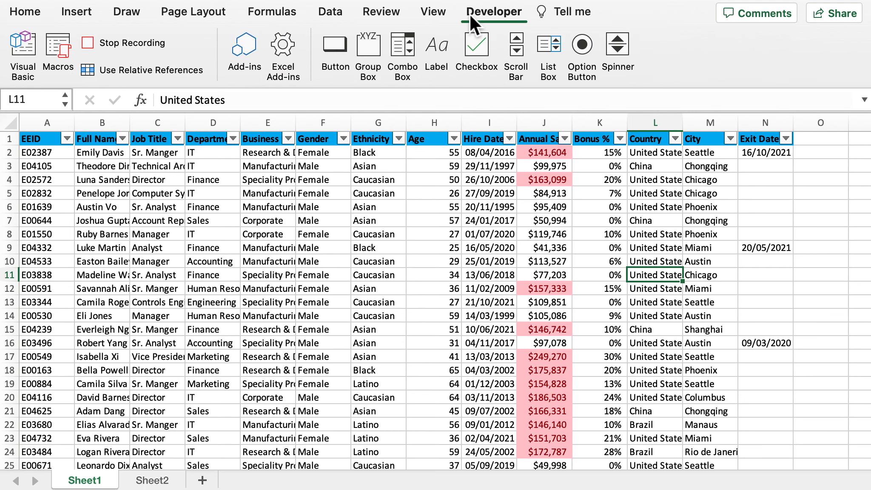
click(132, 50)
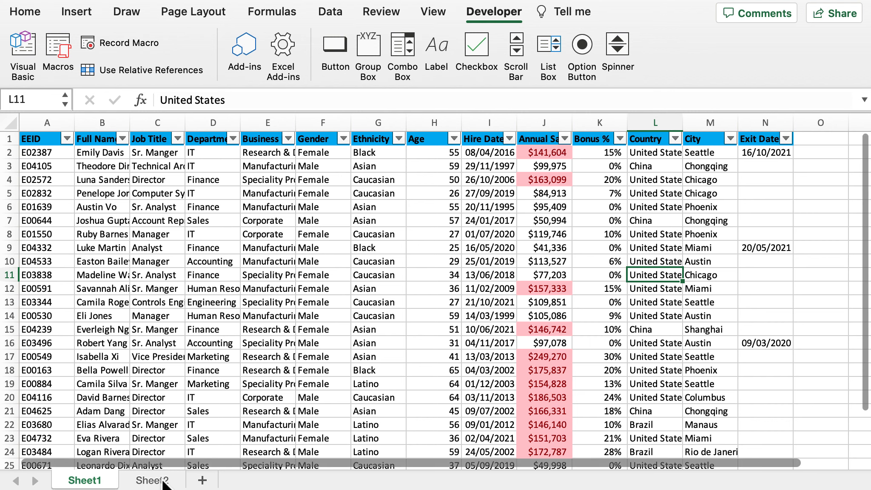
Run the Test1 macro on the unformatted data in Sheet2
click(164, 482)
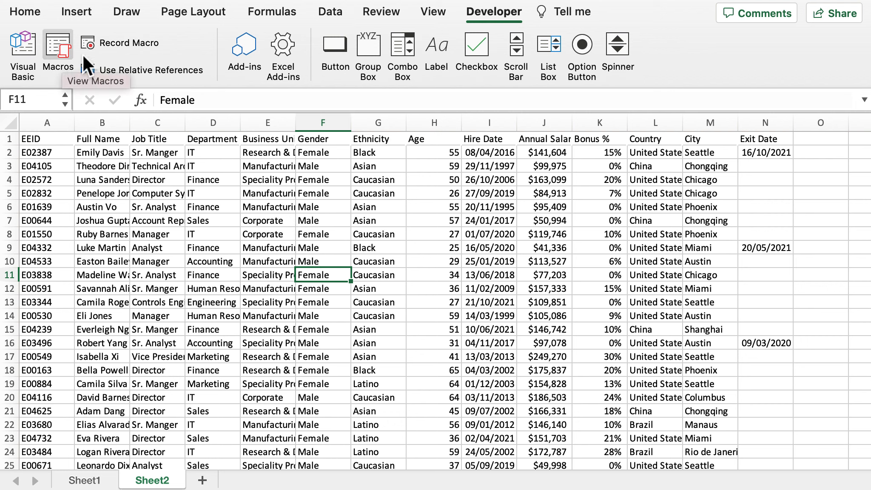
click(60, 53)
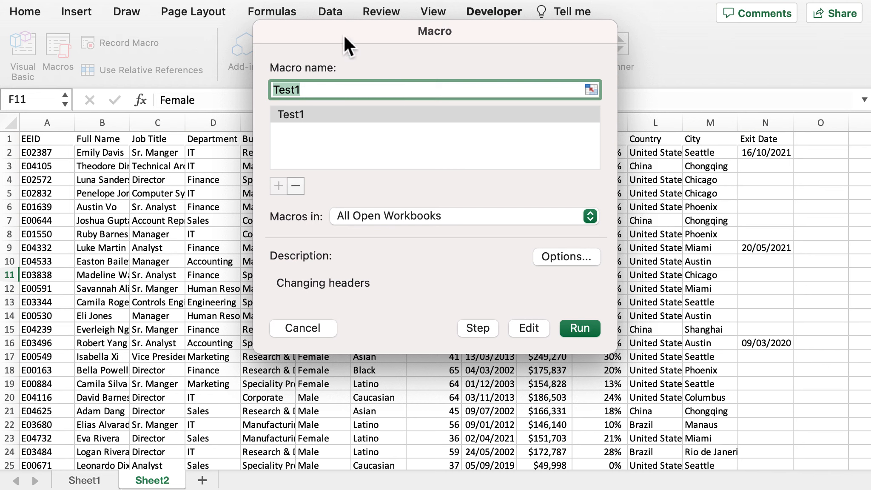
click(575, 326)
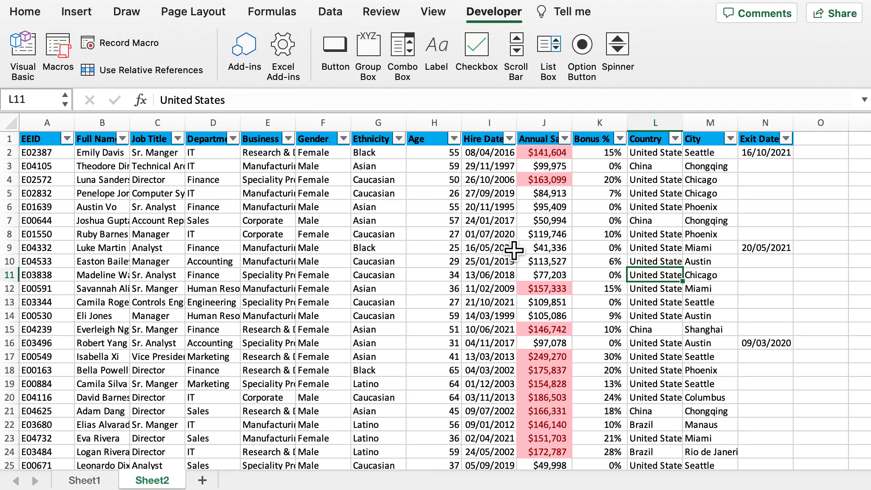
Open the Test1 macro for editing and read through its VBA code down to End Sub
click(67, 57)
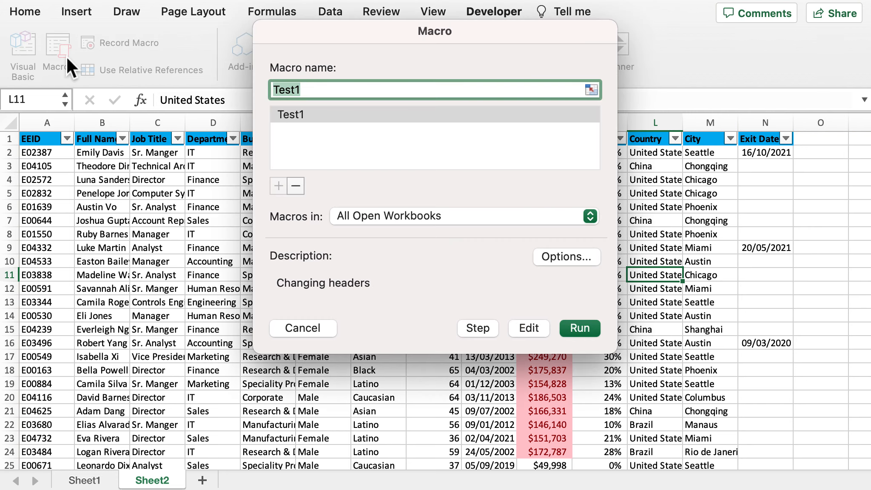
click(529, 328)
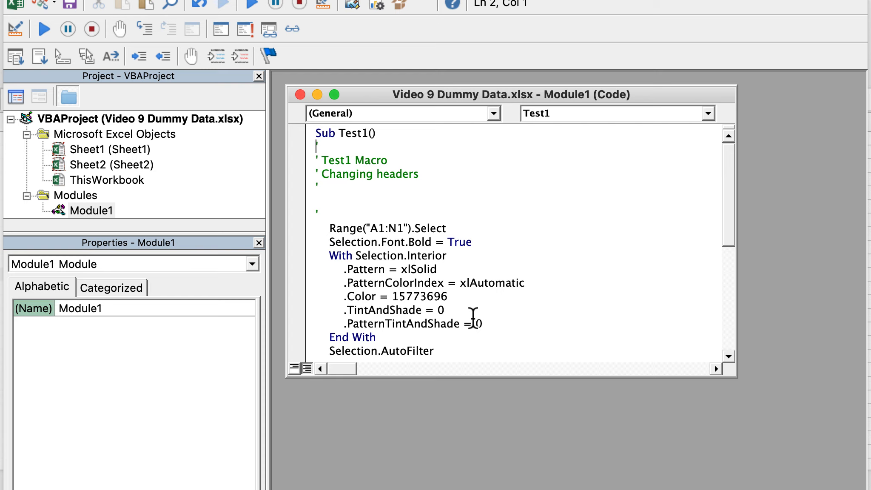
scroll(473, 317, down, 1)
scroll(473, 317, down, 1)
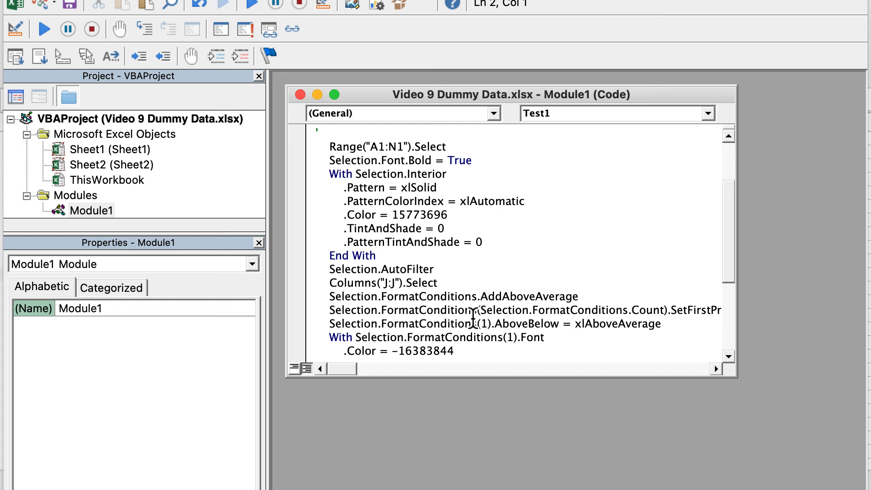
scroll(473, 317, down, 1)
scroll(473, 317, down, 3)
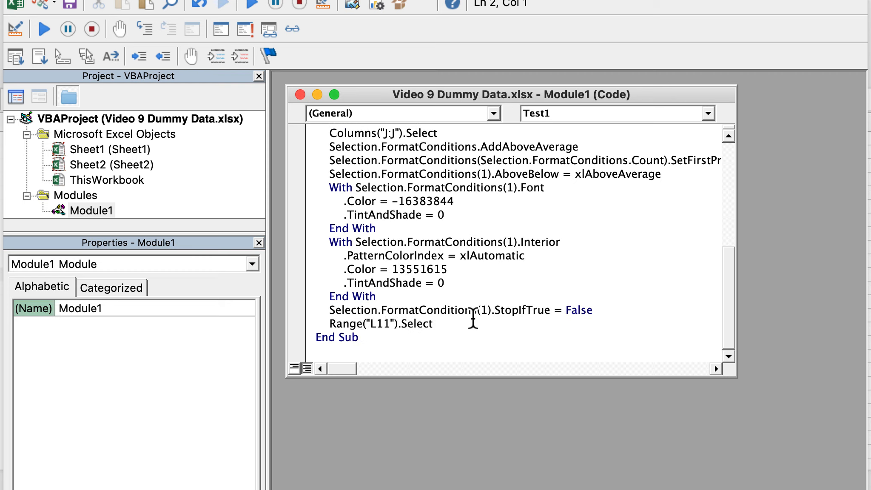